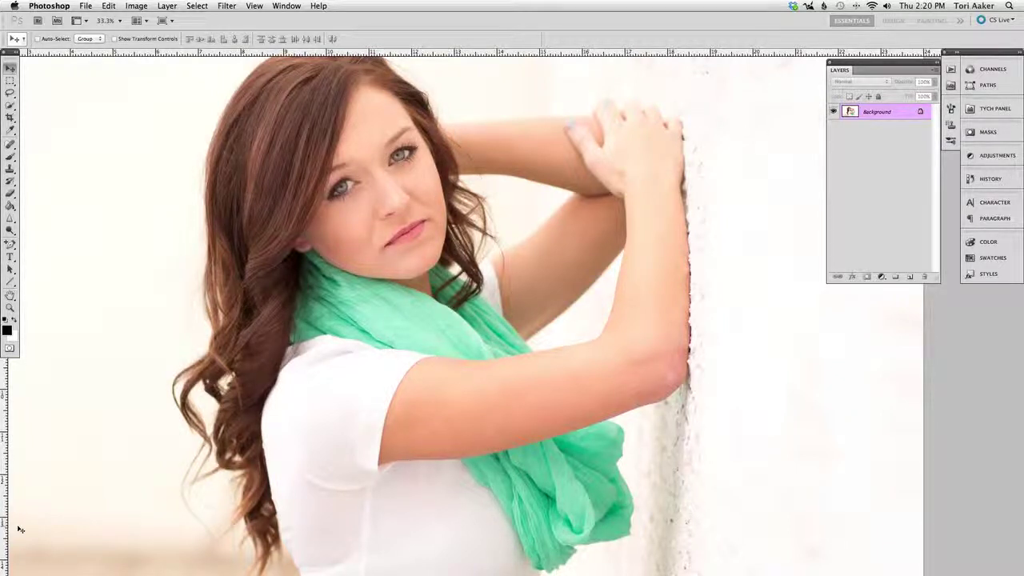
# - Activate the Spot Healing Brush in Content-Aware mode with a 45 px brush for the portrait
pyautogui.press('XF86AudioMute')
pyautogui.hscroll(-2, 293, 467)
pyautogui.scroll(-5, 294, 466)
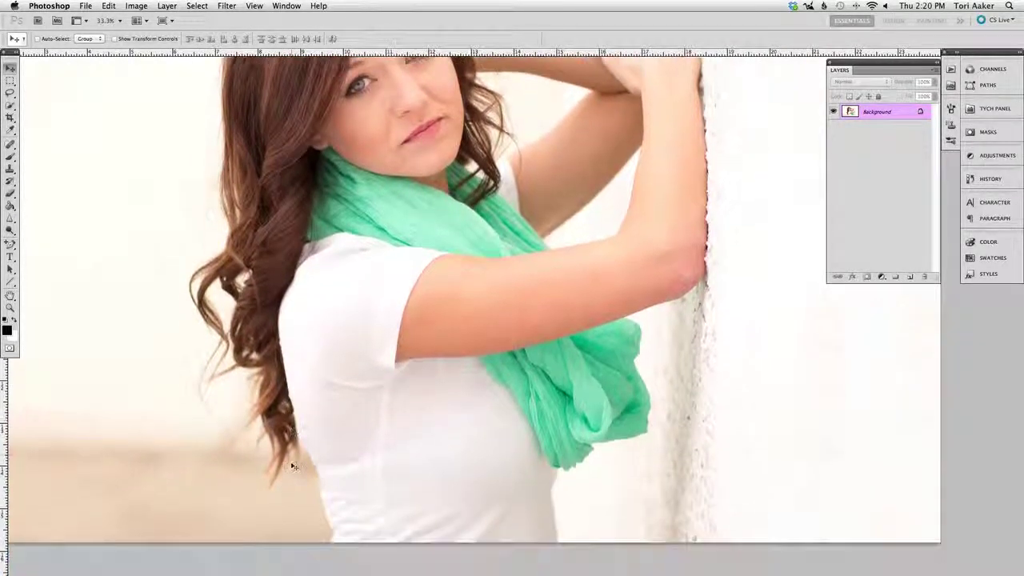
pyautogui.scroll(5, 294, 467)
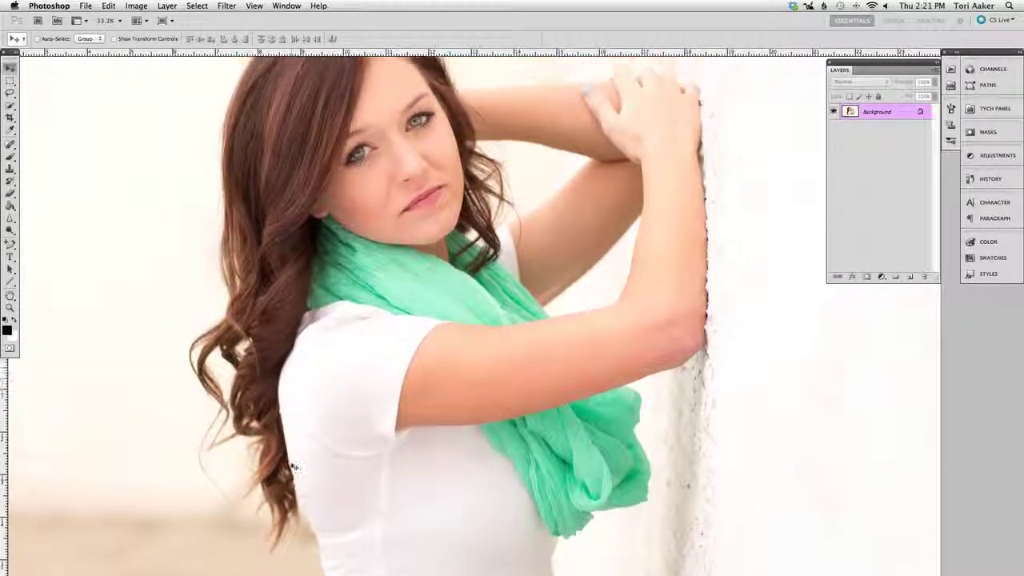
pyautogui.scroll(2, 293, 467)
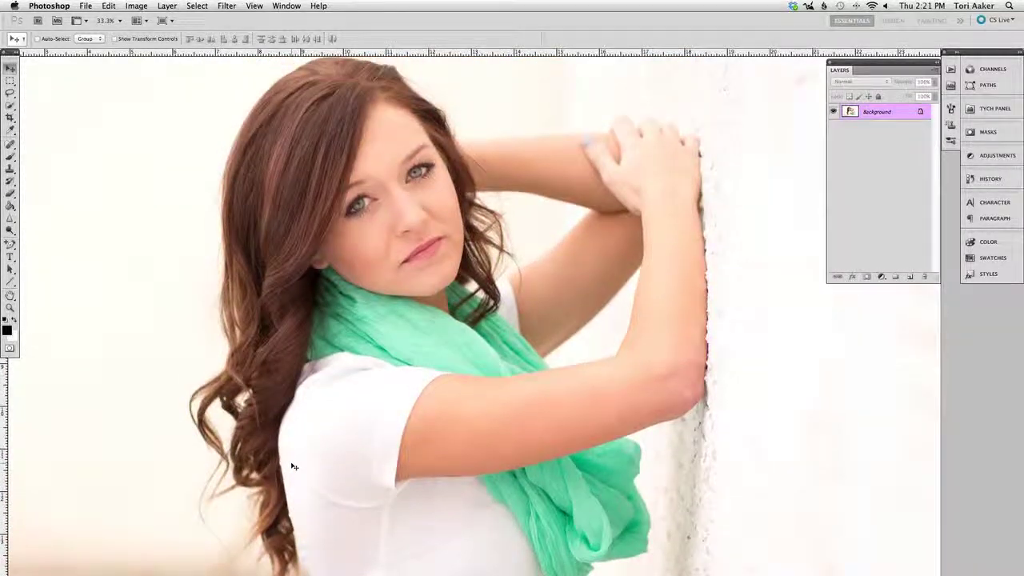
pyautogui.scroll(1, 294, 467)
pyautogui.press('super+equal')
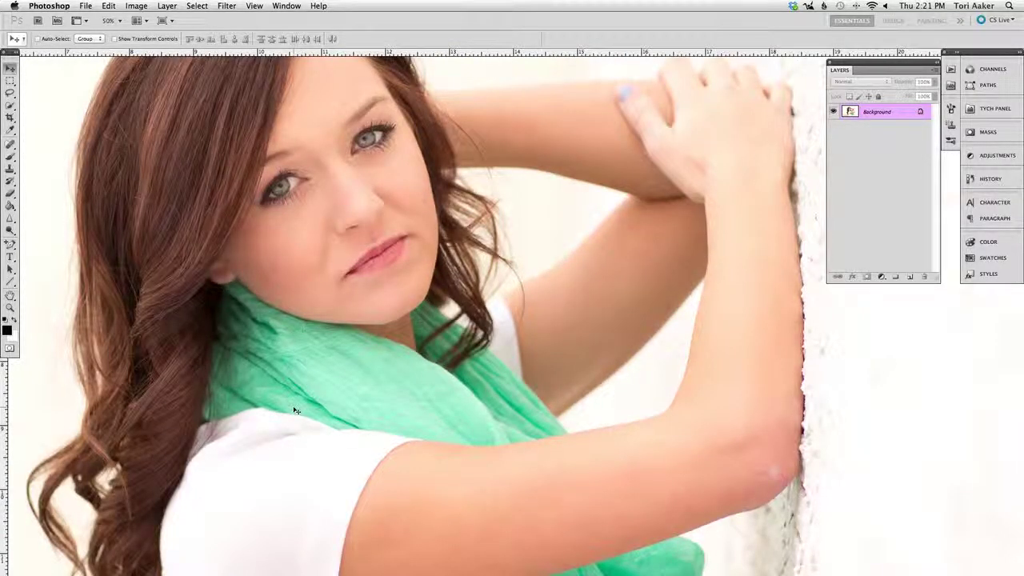
pyautogui.press('j')
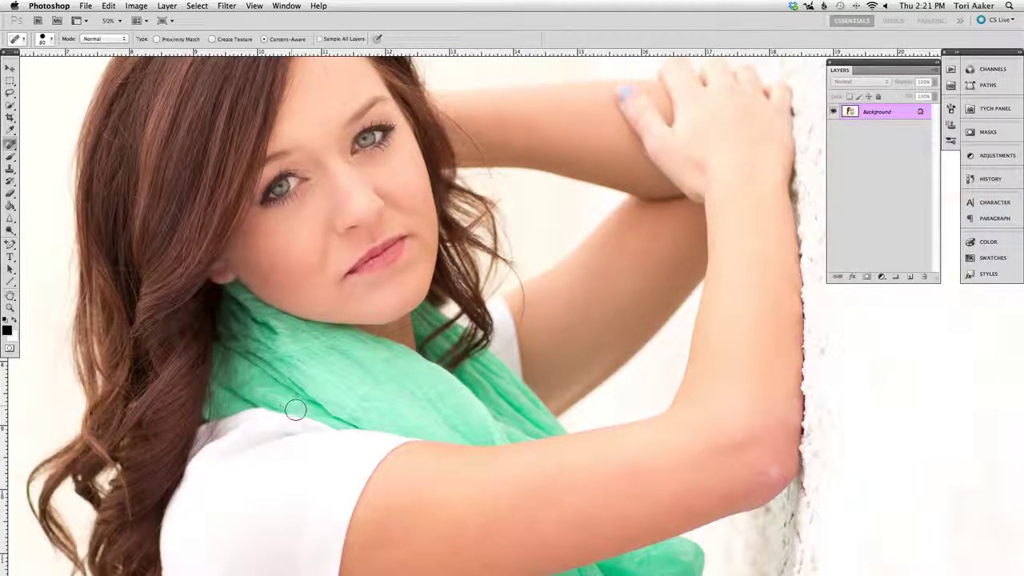
pyautogui.press('[')
pyautogui.press('[')
pyautogui.press('[')
pyautogui.click(10, 146)
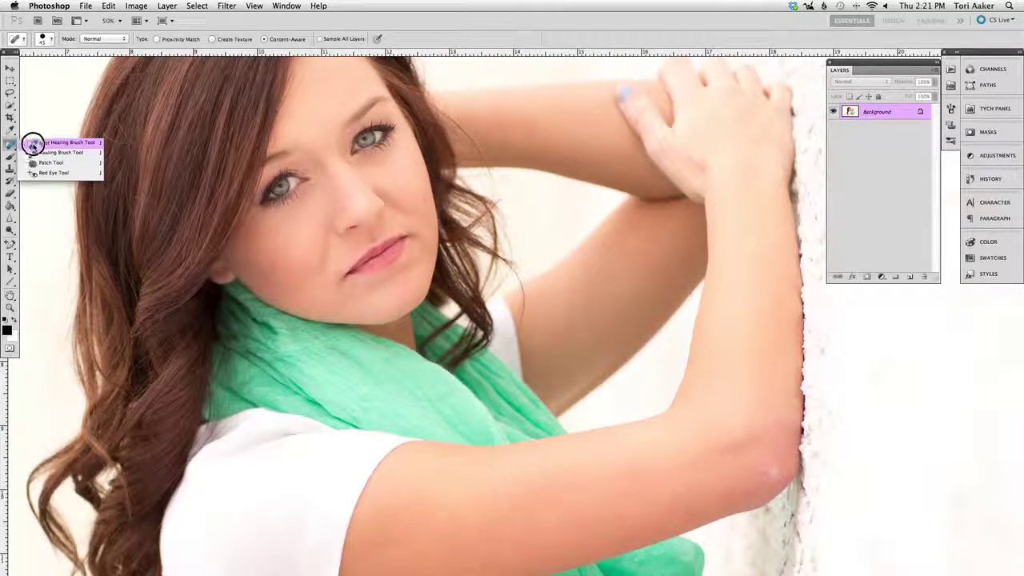
pyautogui.click(92, 143)
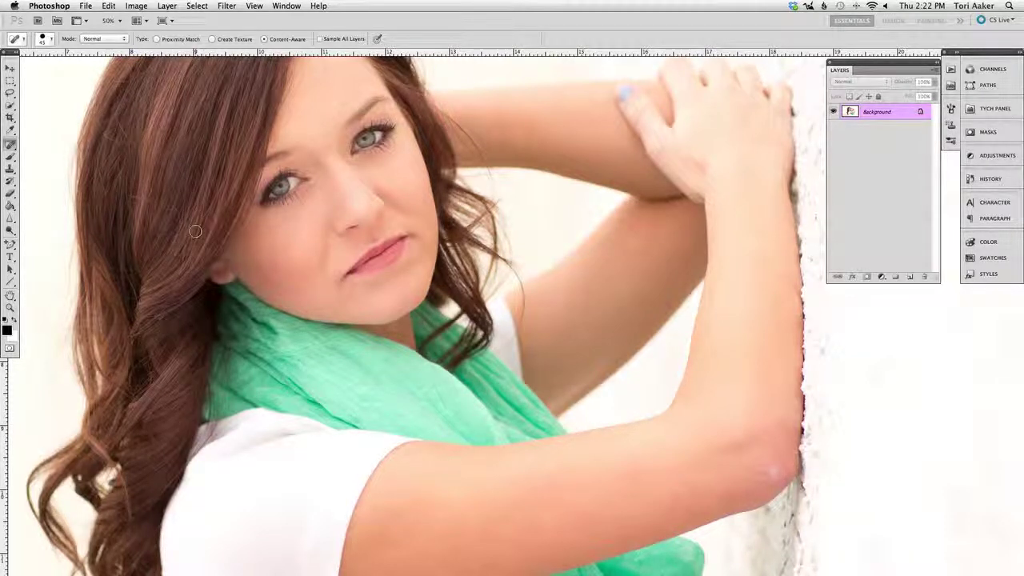
# - Reduce the Spot Healing Brush to 15 px and heal the blemishes on the chin below the lips
pyautogui.press('super+plus')
pyautogui.scroll(3, 195, 232)
pyautogui.hscroll(-2, 195, 231)
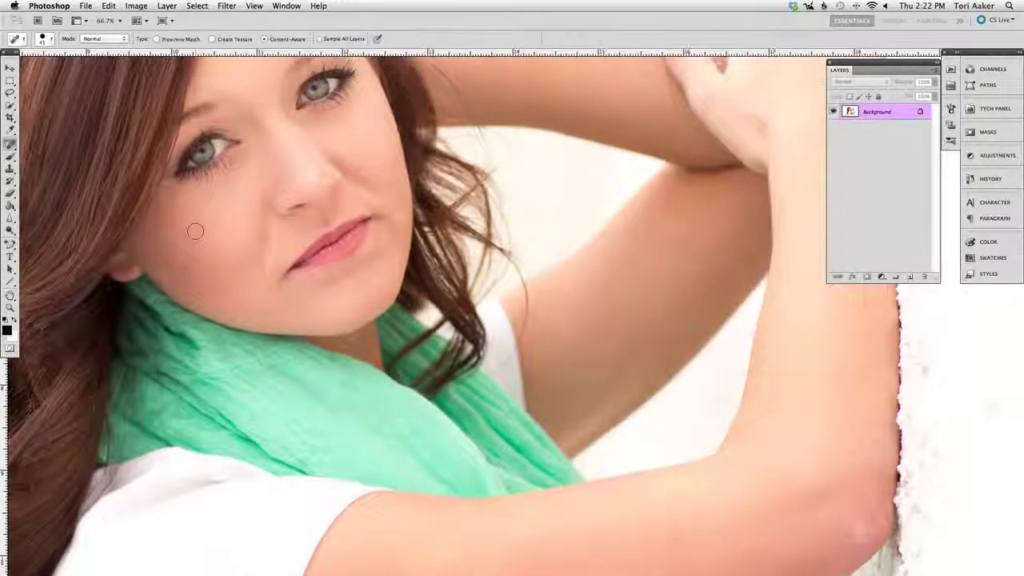
pyautogui.scroll(2, 195, 231)
pyautogui.hscroll(-3, 196, 231)
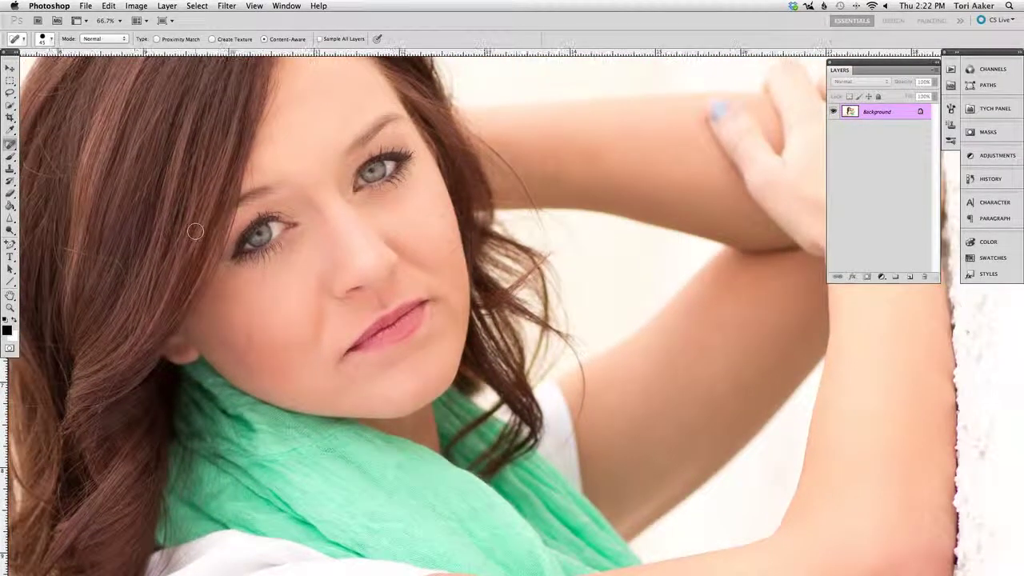
pyautogui.scroll(2, 196, 231)
pyautogui.hscroll(-2, 196, 231)
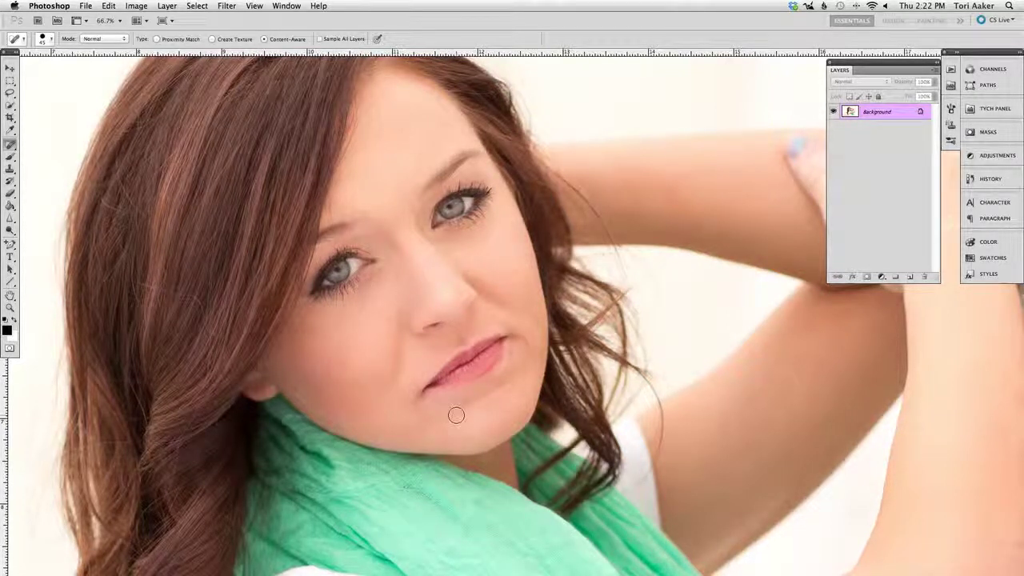
pyautogui.press('[')
pyautogui.click(445, 417)
pyautogui.click(459, 432)
pyautogui.click(500, 419)
pyautogui.click(480, 413)
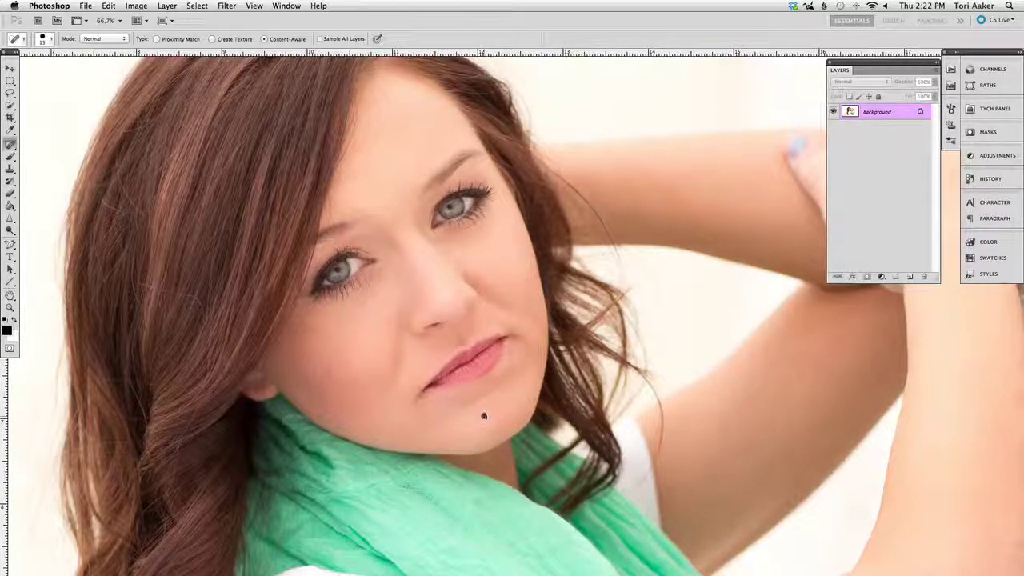
# - Heal the blemishes across the cheek on the hair-covered side of the face, from the jaw up toward the eye
pyautogui.click(379, 380)
pyautogui.click(356, 378)
pyautogui.click(361, 369)
pyautogui.click(330, 378)
pyautogui.click(327, 372)
pyautogui.click(321, 364)
pyautogui.click(314, 339)
pyautogui.click(301, 352)
pyautogui.click(315, 340)
pyautogui.click(319, 346)
pyautogui.click(313, 345)
pyautogui.click(315, 339)
pyautogui.moveTo(323, 342)
pyautogui.mouseDown()
pyautogui.moveTo(299, 339)
pyautogui.moveTo(324, 341)
pyautogui.mouseUp()
pyautogui.keyDown('alt'); pyautogui.click(307, 342); pyautogui.keyUp('alt')
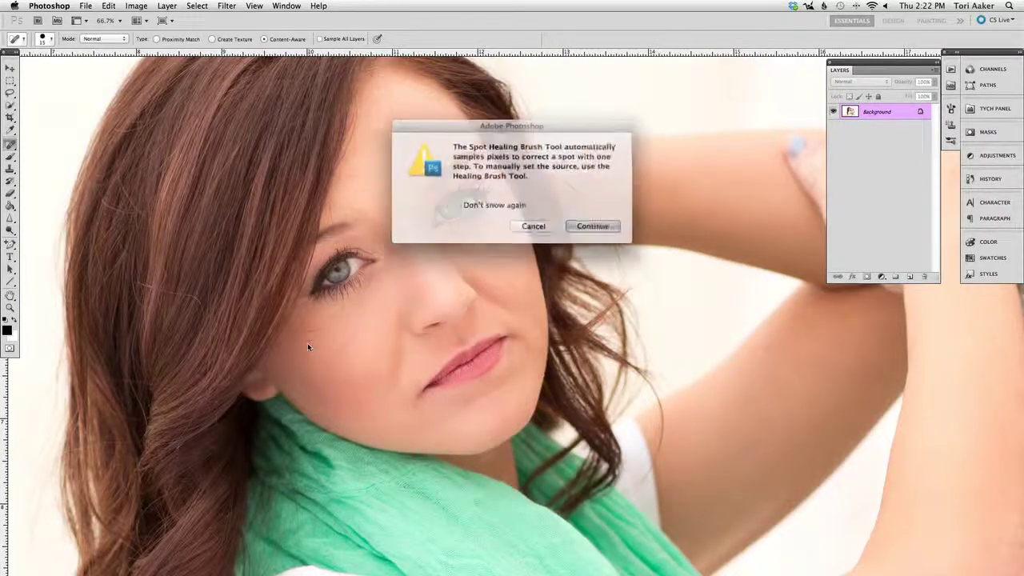
pyautogui.press('Return')
# - Heal the remaining marks under the eye and along the outer jawline of the same cheek
pyautogui.moveTo(293, 344)
pyautogui.mouseDown()
pyautogui.moveTo(326, 341)
pyautogui.moveTo(343, 296)
pyautogui.mouseUp()
pyautogui.click(362, 360)
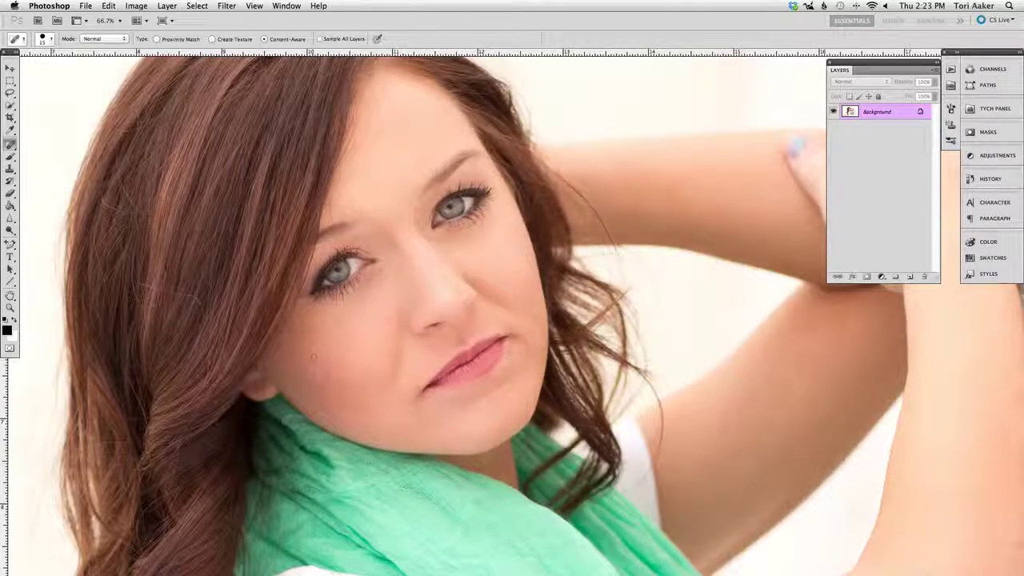
pyautogui.click(321, 400)
pyautogui.click(309, 384)
pyautogui.moveTo(324, 330); pyautogui.dragTo(286, 332)
pyautogui.click(300, 332)
pyautogui.click(303, 327)
pyautogui.click(299, 326)
pyautogui.click(330, 350)
# - Heal the blemishes between the eyebrows and across the forehead up to the hairline
pyautogui.click(474, 163)
pyautogui.scroll(2, 396, 166)
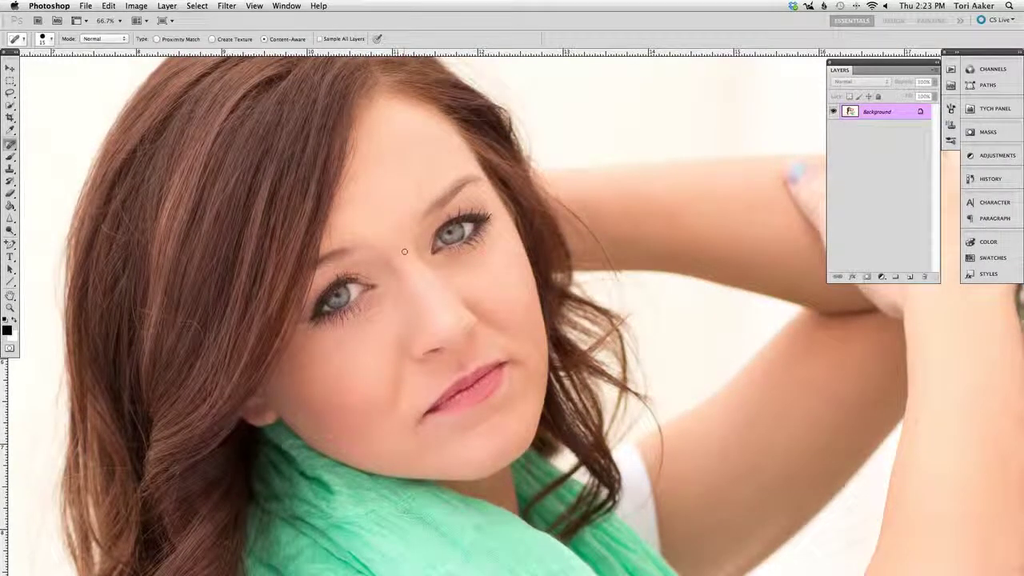
pyautogui.moveTo(405, 254); pyautogui.dragTo(391, 173)
pyautogui.scroll(3, 385, 256)
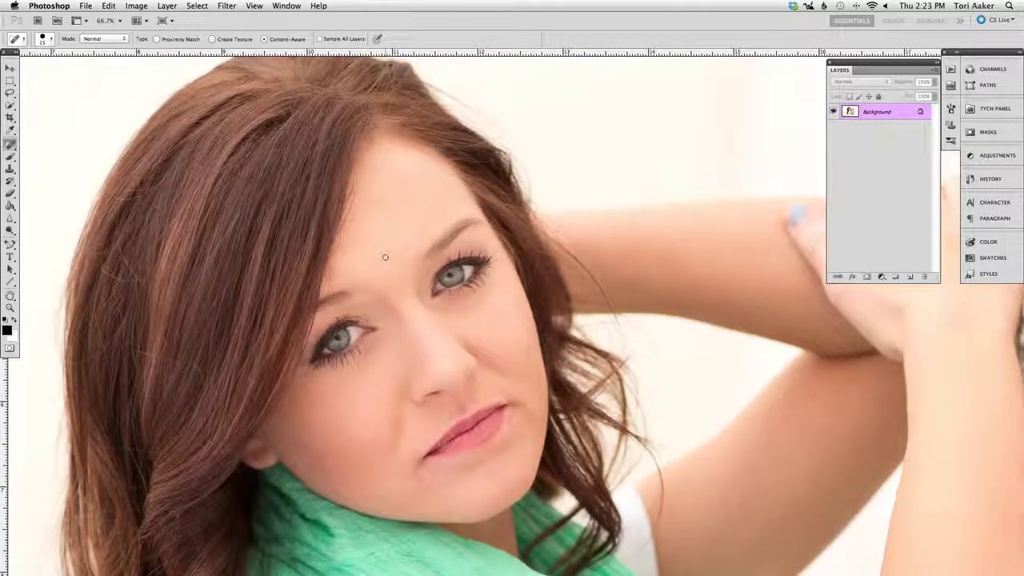
pyautogui.scroll(2, 389, 259)
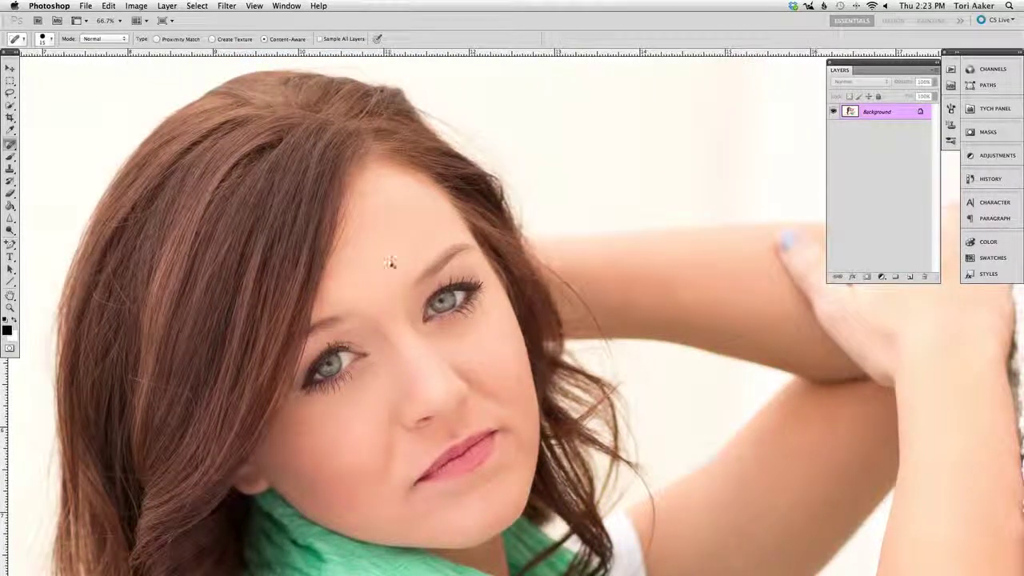
pyautogui.moveTo(377, 239); pyautogui.dragTo(369, 200)
pyautogui.click(402, 224)
pyautogui.moveTo(398, 265)
pyautogui.mouseDown()
pyautogui.moveTo(392, 201)
pyautogui.moveTo(379, 183)
pyautogui.moveTo(370, 194)
pyautogui.moveTo(364, 169)
pyautogui.moveTo(360, 181)
pyautogui.moveTo(377, 184)
pyautogui.moveTo(328, 284)
pyautogui.mouseUp()
pyautogui.click(376, 189)
# - Heal the spots along the hair edge beside the partly covered eye and eyebrow
pyautogui.click(310, 357)
pyautogui.click(306, 352)
pyautogui.click(327, 338)
pyautogui.click(319, 305)
pyautogui.moveTo(326, 289); pyautogui.dragTo(334, 264)
pyautogui.moveTo(321, 336); pyautogui.dragTo(330, 344)
# - Heal the mark on the far cheek and a spot on the hair-side cheek with the Spot Healing Brush
pyautogui.hscroll(-2, 348, 332)
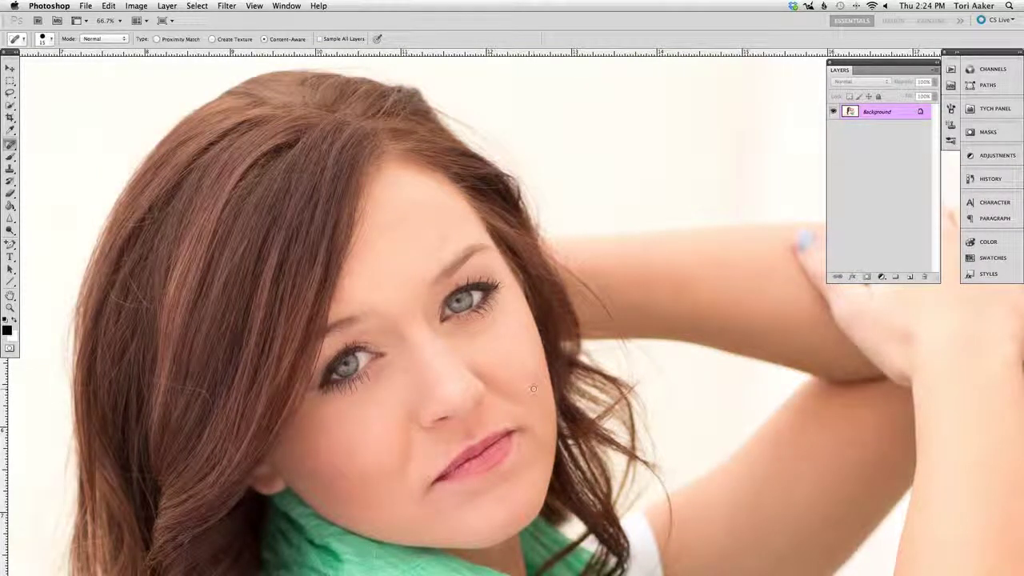
pyautogui.moveTo(532, 347); pyautogui.dragTo(507, 342)
pyautogui.click(11, 146)
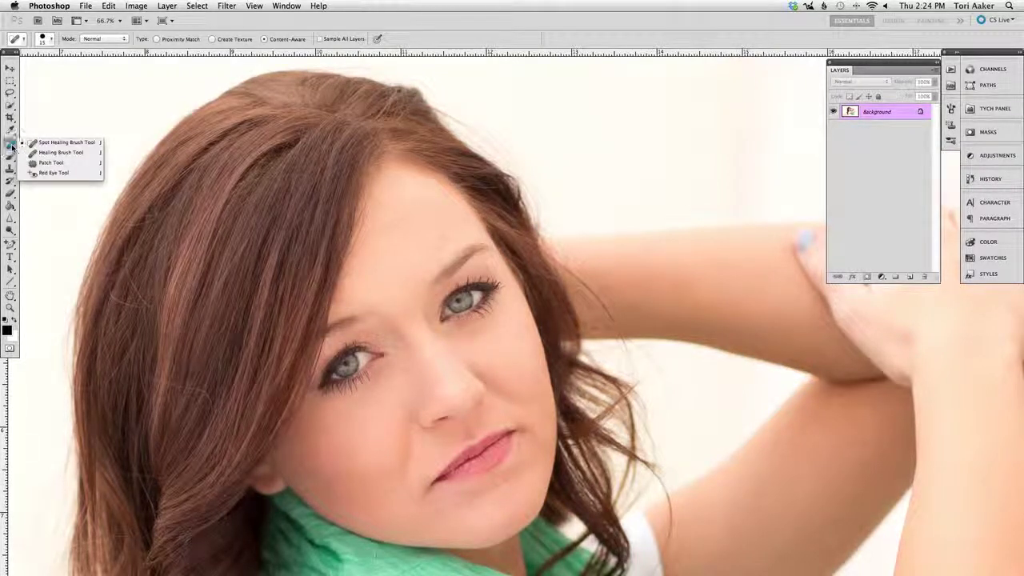
pyautogui.click(48, 143)
pyautogui.moveTo(316, 437); pyautogui.dragTo(323, 431)
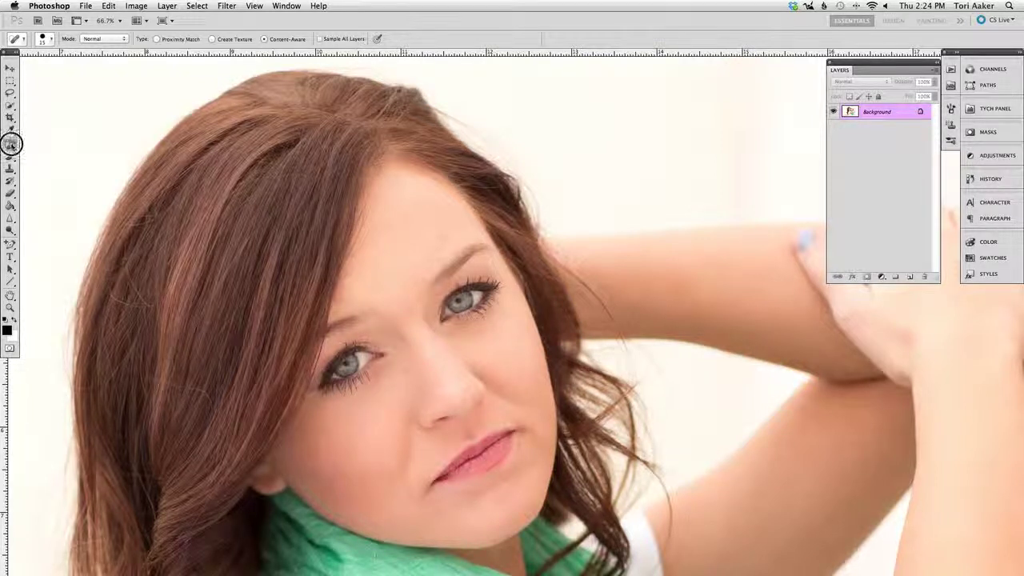
# - Switch to the Healing Brush and retouch the hair-side cheek, sampling clean skin as the source
pyautogui.click(10, 145)
pyautogui.click(40, 153)
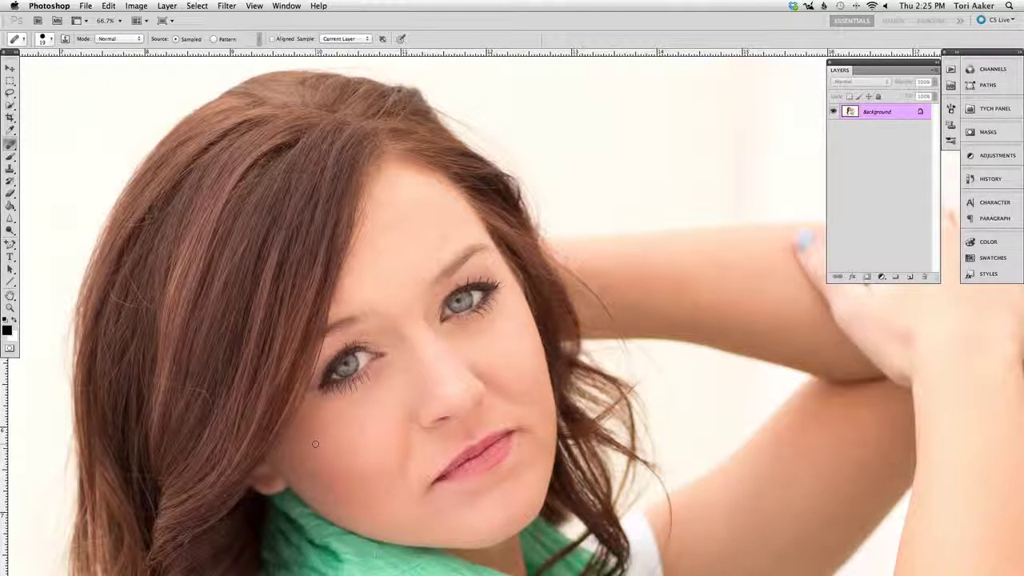
pyautogui.click(311, 437)
pyautogui.click(331, 428)
pyautogui.keyDown('alt'); pyautogui.click(349, 427); pyautogui.keyUp('alt')
# - Return to the Spot Healing Brush and heal spots on the cheek, at both mouth corners and by the forehead hairline
pyautogui.moveTo(10, 144); pyautogui.dragTo(48, 138)
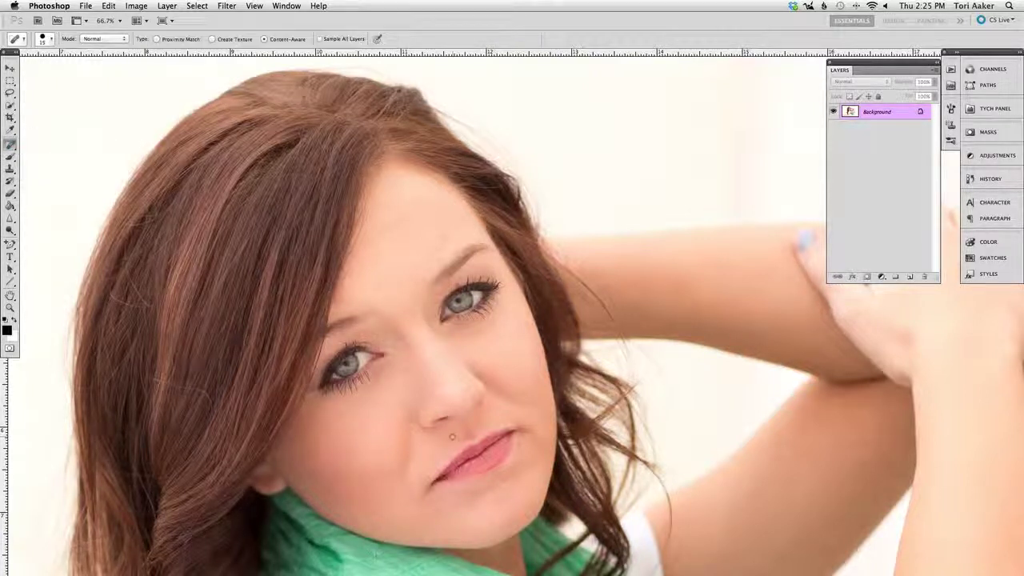
pyautogui.click(356, 433)
pyautogui.click(518, 442)
pyautogui.click(435, 487)
pyautogui.scroll(-3, 418, 437)
pyautogui.hscroll(1, 418, 437)
pyautogui.press('super+minus')
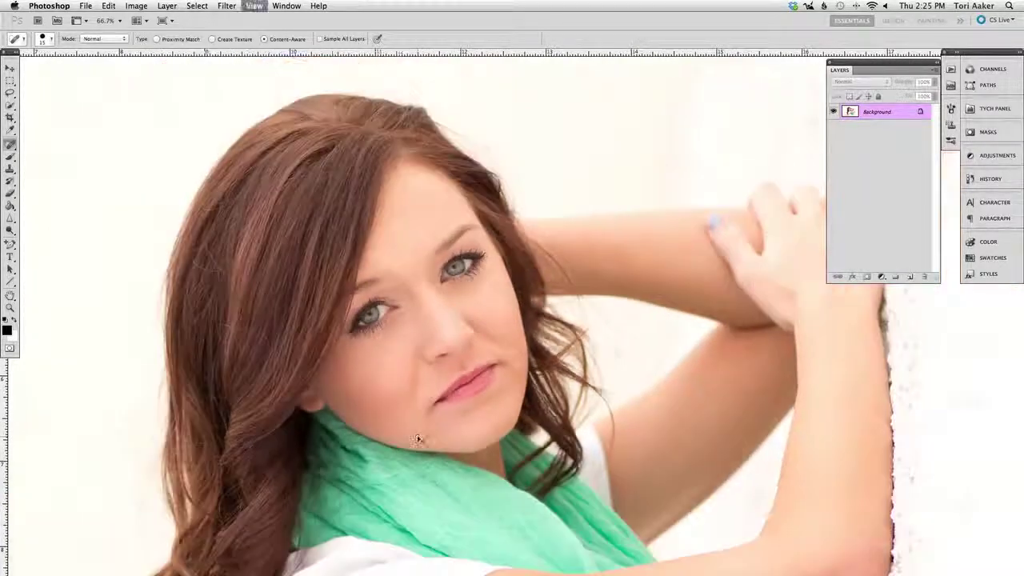
pyautogui.click(370, 253)
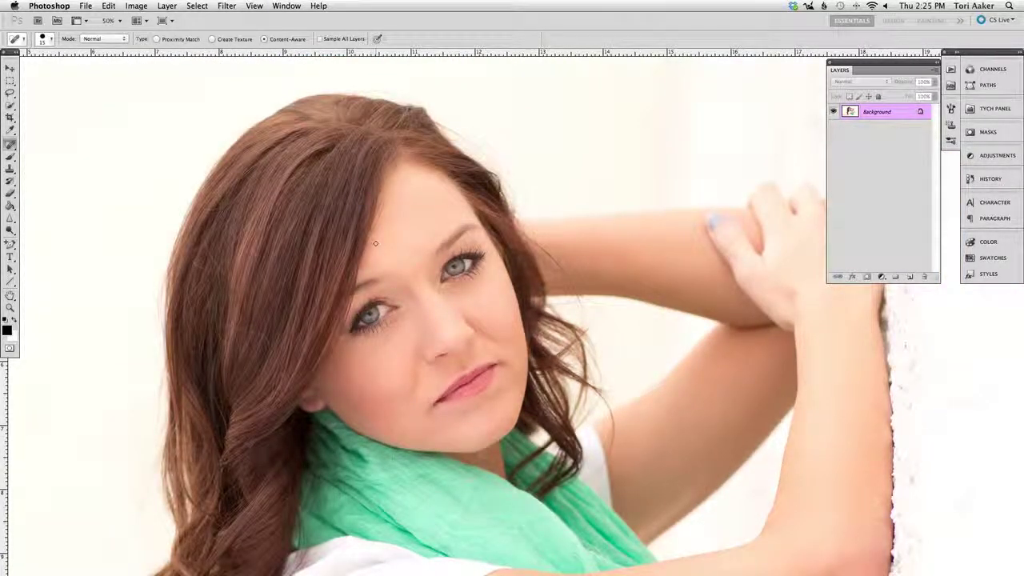
# - Heal the light, rough patch on the elbow resting against the wall with a 20 px brush
pyautogui.scroll(-3, 620, 395)
pyautogui.hscroll(3, 620, 395)
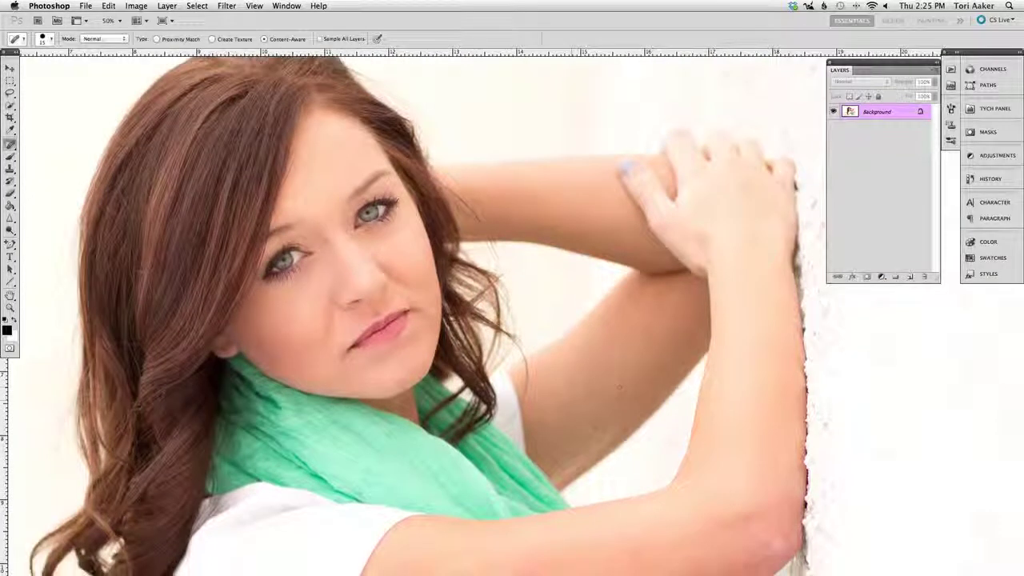
pyautogui.scroll(-2, 775, 544)
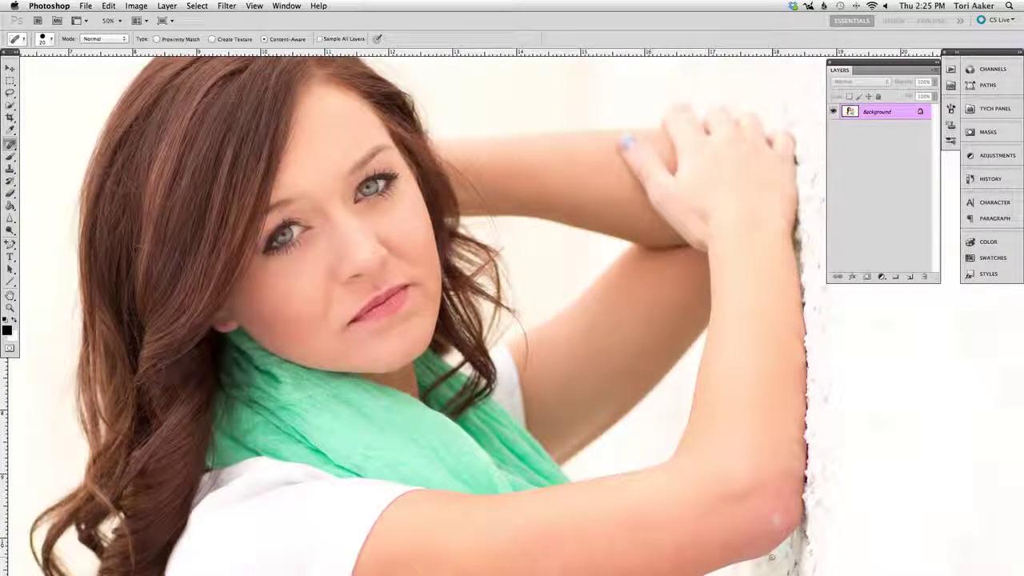
pyautogui.moveTo(775, 530); pyautogui.dragTo(777, 519)
pyautogui.click(765, 522)
pyautogui.moveTo(780, 524); pyautogui.dragTo(794, 518)
pyautogui.scroll(-2, 603, 509)
pyautogui.scroll(-2, 602, 509)
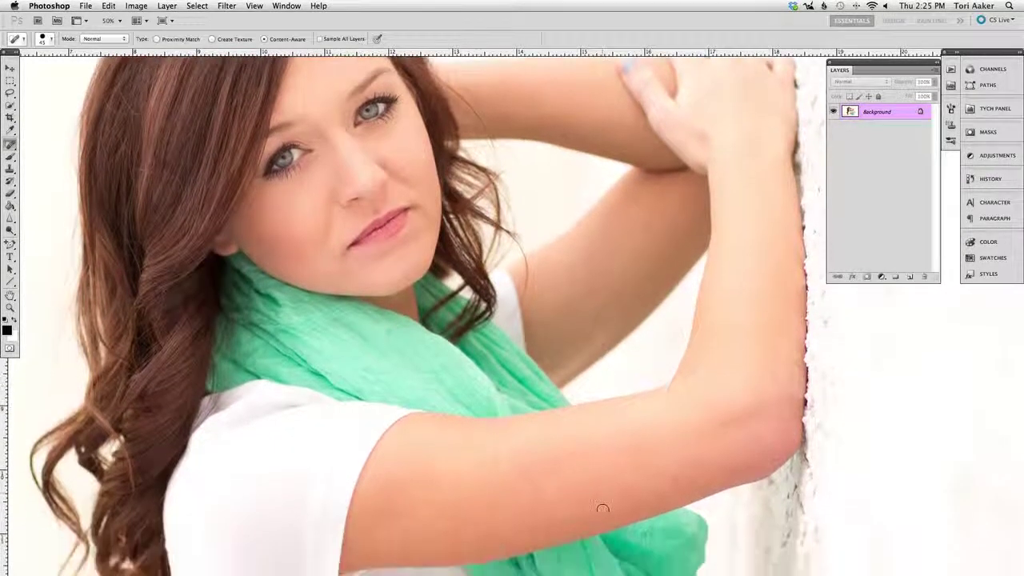
# - Set the Spot Healing Brush size to 79 px
pyautogui.scroll(3, 600, 508)
pyautogui.scroll(8, 600, 508)
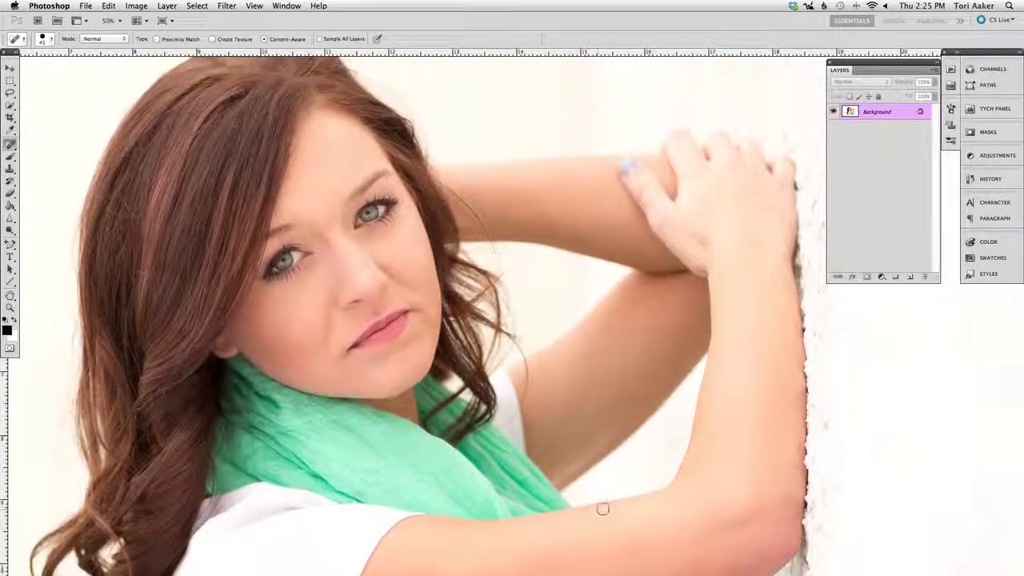
pyautogui.scroll(-1, 69, 219)
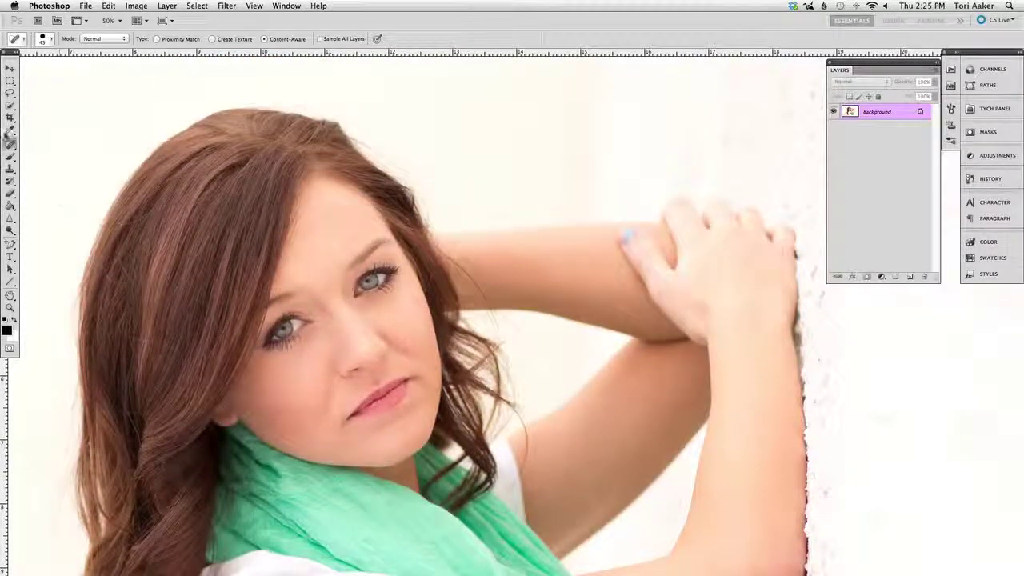
pyautogui.click(12, 145)
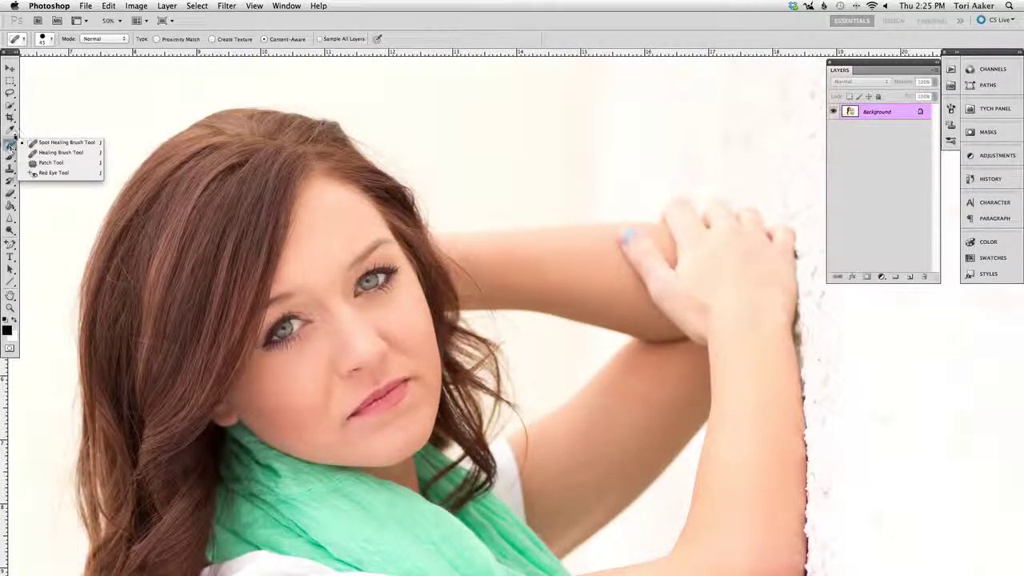
pyautogui.click(51, 39)
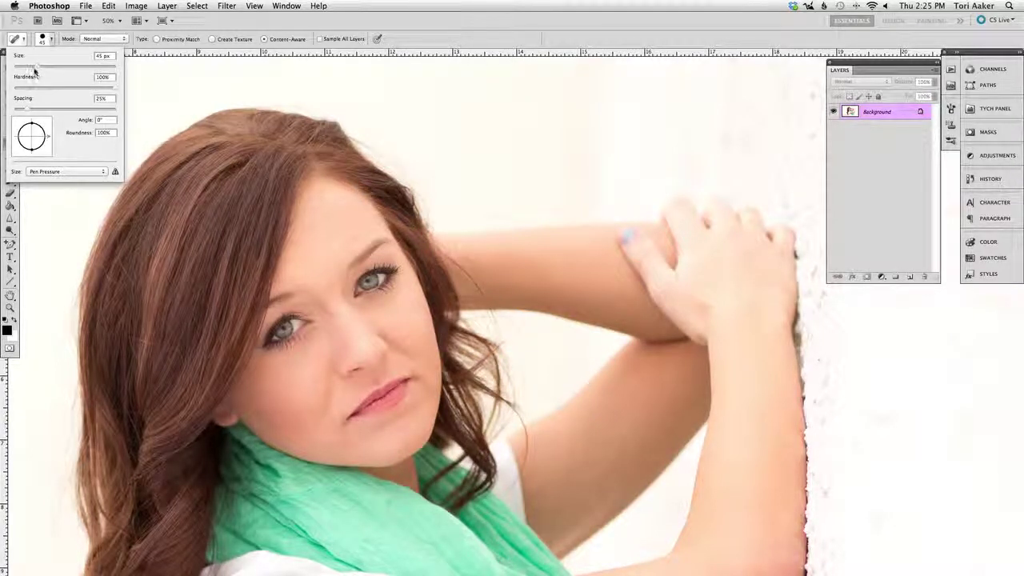
pyautogui.moveTo(35, 66); pyautogui.dragTo(54, 65)
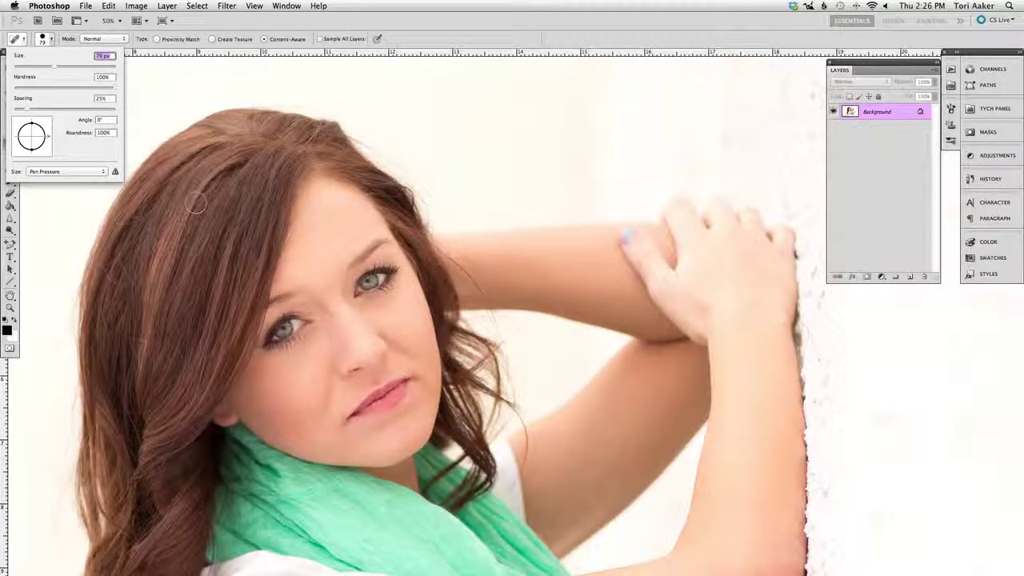
pyautogui.write('1')
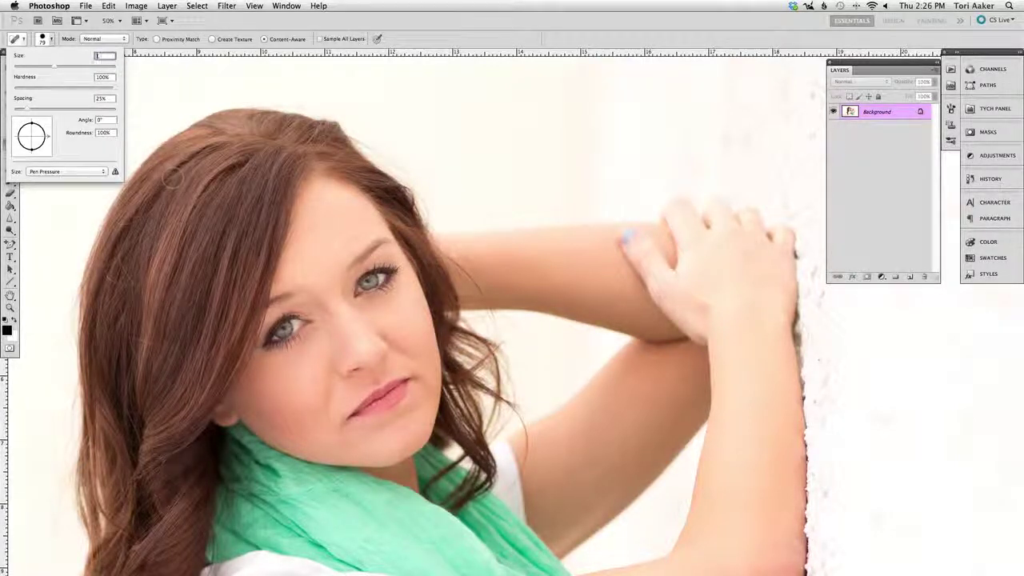
pyautogui.click(45, 41)
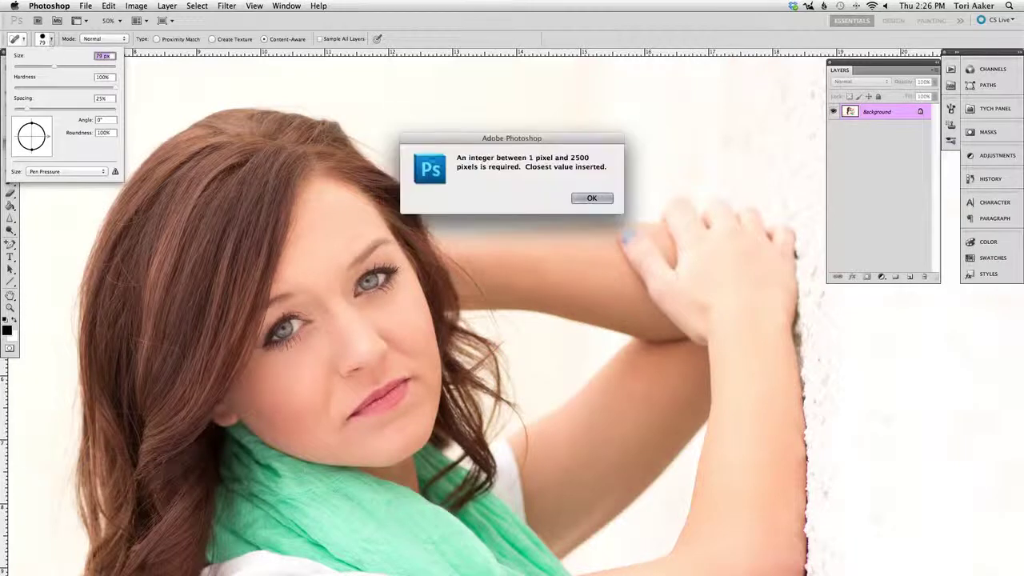
pyautogui.press('Return')
pyautogui.click(52, 41)
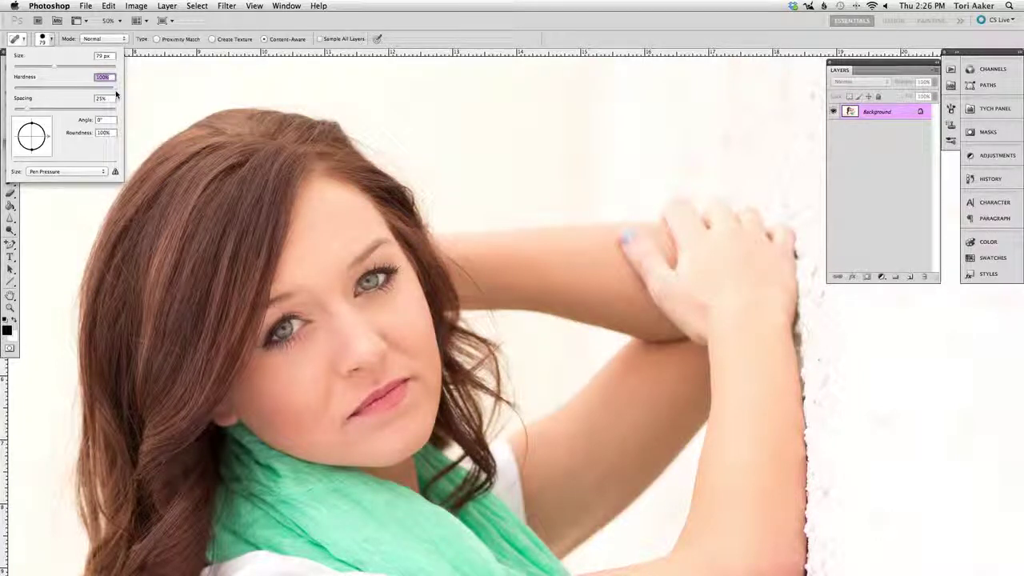
pyautogui.click(141, 49)
pyautogui.scroll(-3, 285, 216)
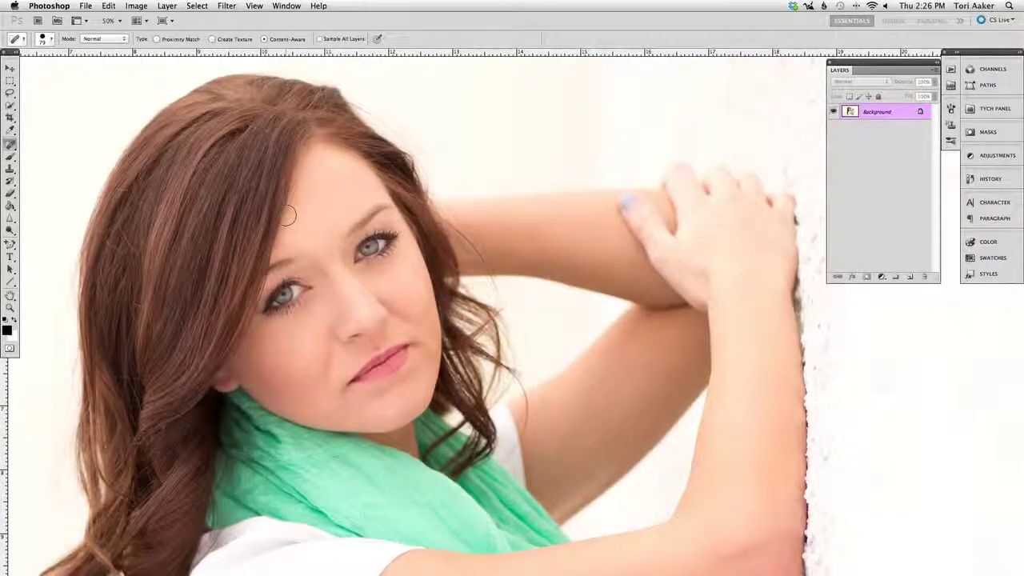
# - Heal the stray hairs crossing the long dark hair beside the face with a 15 px Spot Healing Brush
pyautogui.press('super+minus')
pyautogui.press('super+minus')
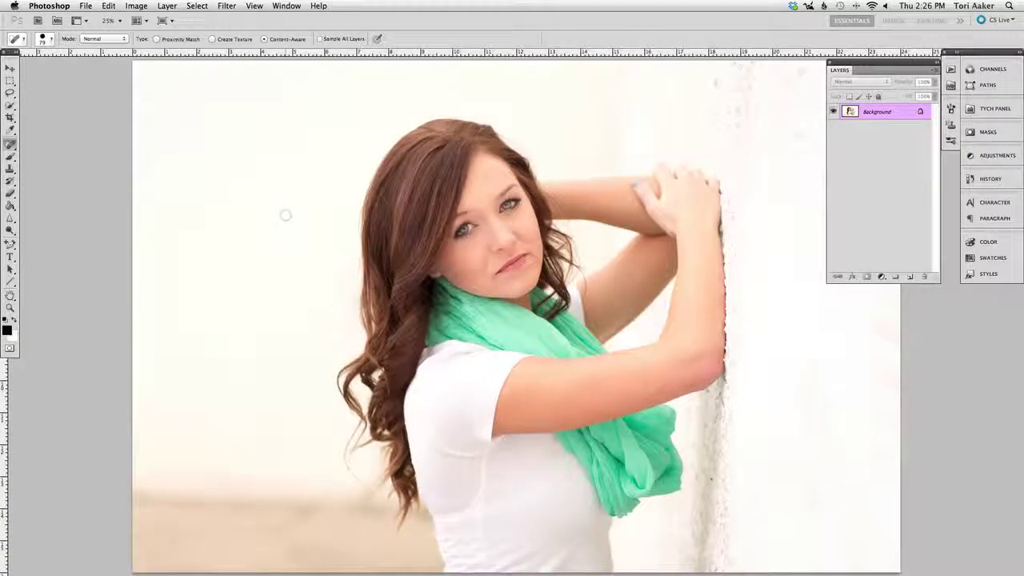
pyautogui.press('super+plus')
pyautogui.press('super+plus')
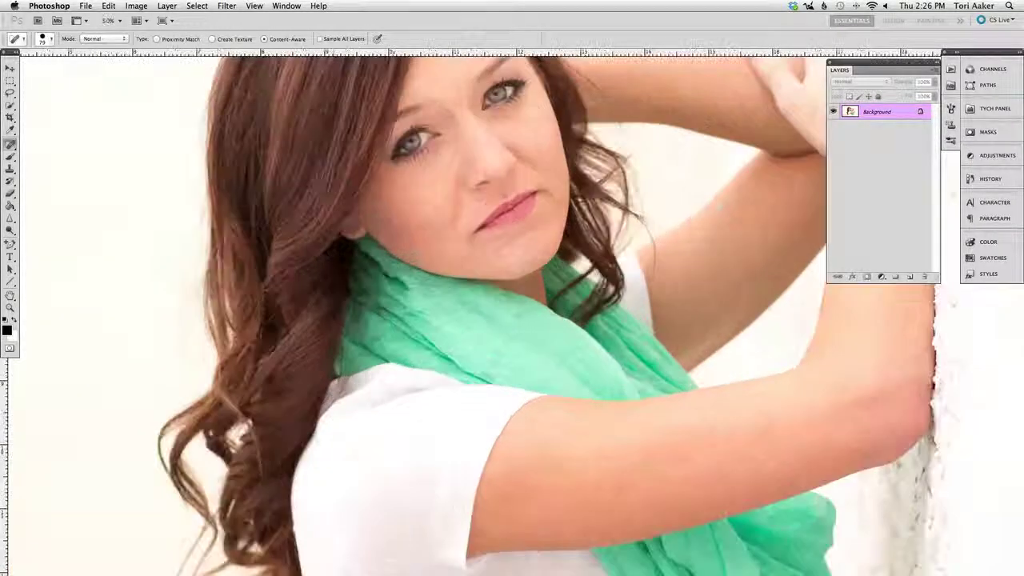
pyautogui.scroll(2, 332, 224)
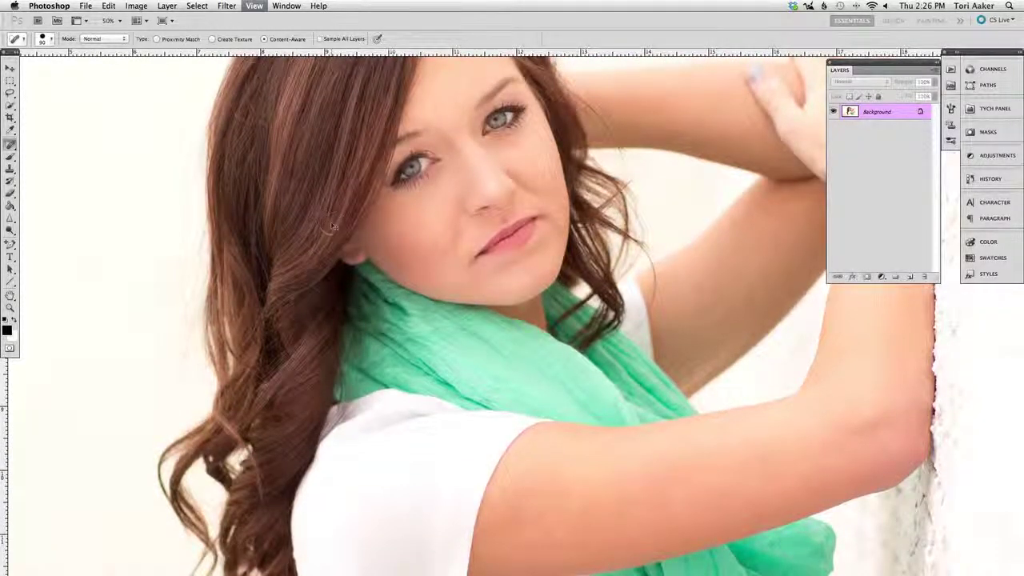
pyautogui.press('super+plus')
pyautogui.scroll(10, 332, 224)
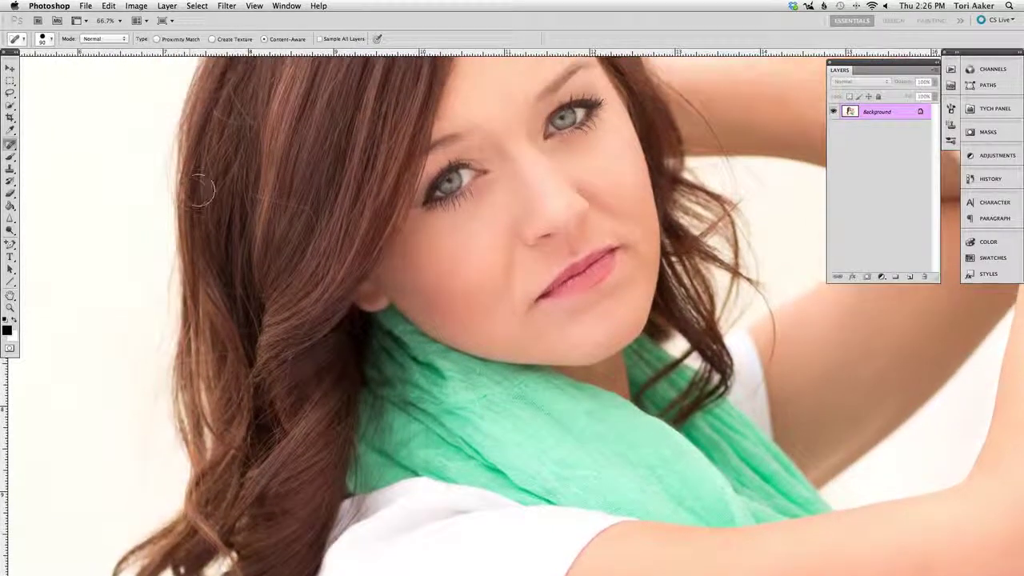
pyautogui.scroll(3, 334, 259)
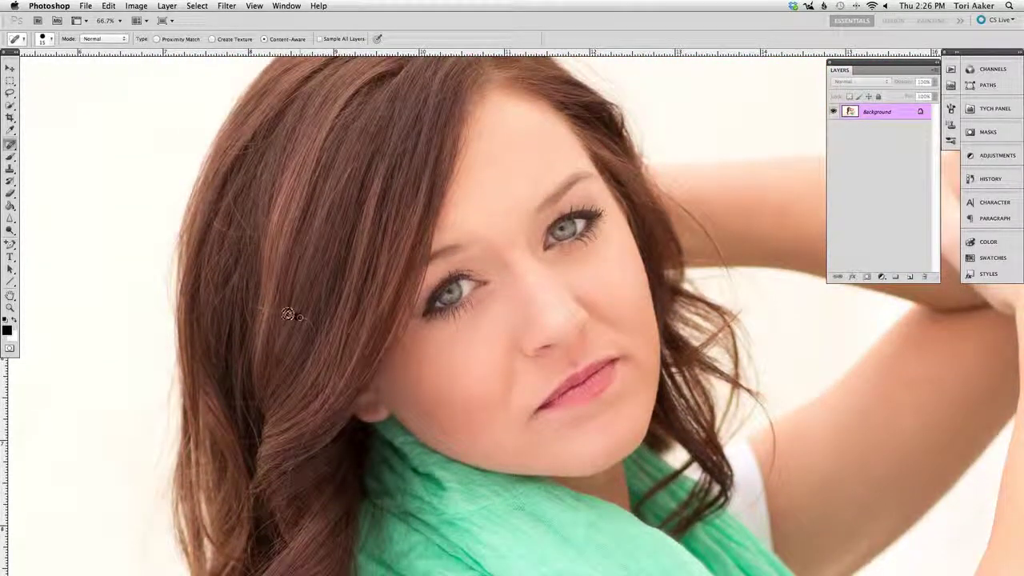
pyautogui.moveTo(299, 316); pyautogui.dragTo(248, 308)
pyautogui.moveTo(309, 322); pyautogui.dragTo(302, 313)
pyautogui.hscroll(-2, 280, 337)
pyautogui.click(314, 301)
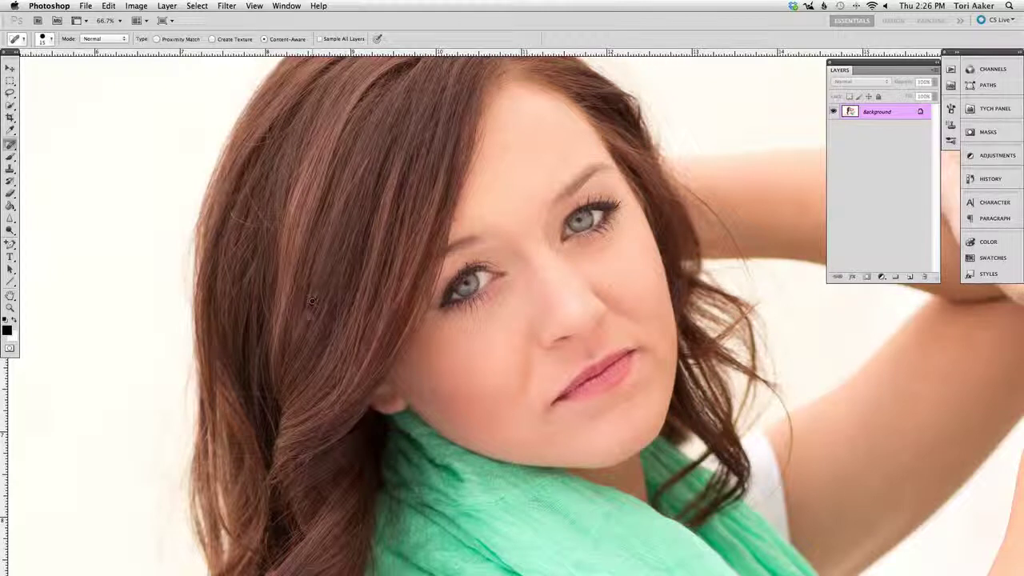
pyautogui.moveTo(312, 310); pyautogui.dragTo(319, 338)
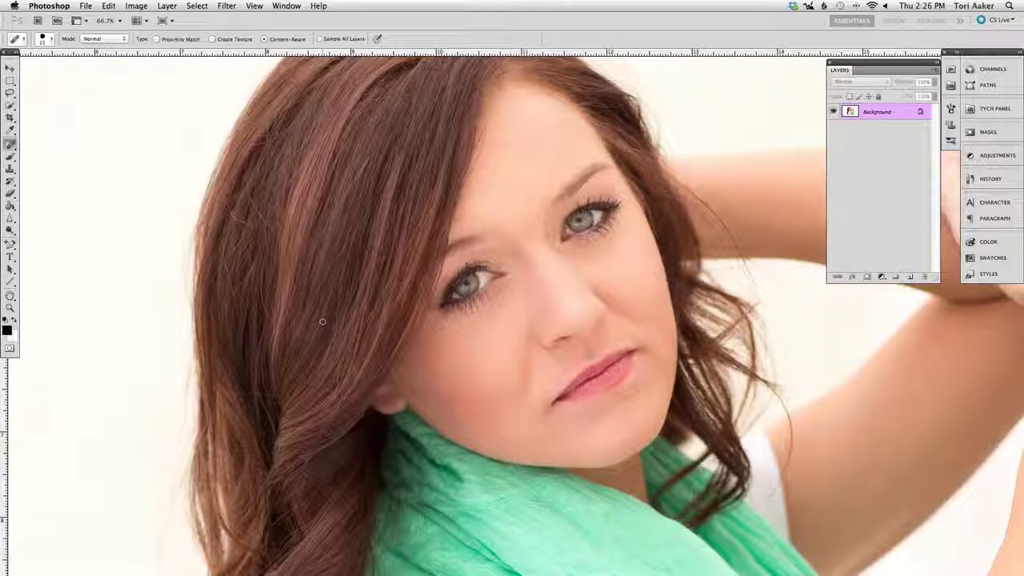
# - Heal the skin from the outer corner of the eye nearer the raised arm down along the cheek's edge
pyautogui.scroll(3, 366, 320)
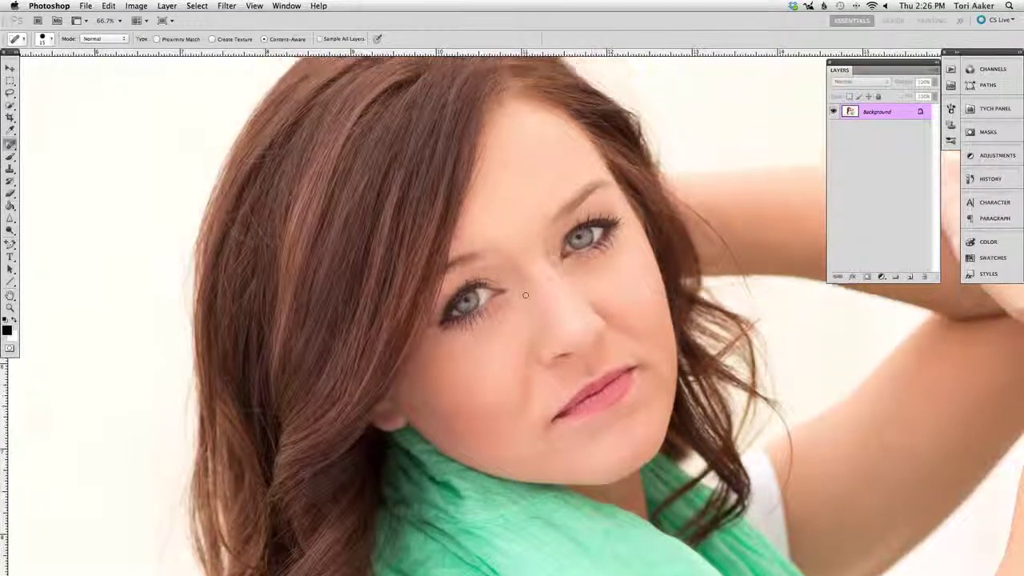
pyautogui.scroll(2, 368, 318)
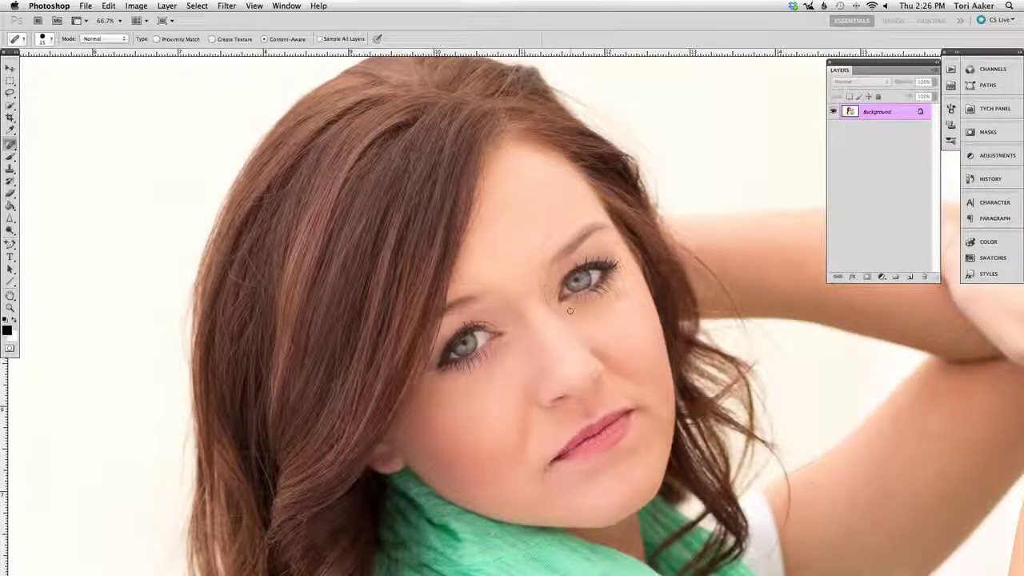
pyautogui.moveTo(628, 285)
pyautogui.mouseDown()
pyautogui.moveTo(662, 343)
pyautogui.moveTo(645, 301)
pyautogui.mouseUp()
pyautogui.scroll(2, 638, 320)
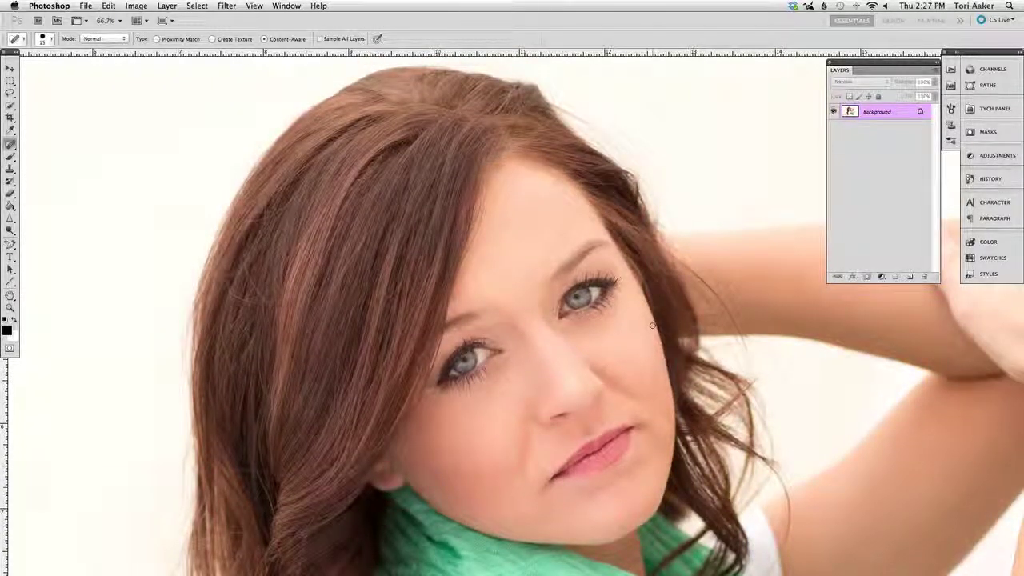
pyautogui.click(653, 325)
# - Heal the flyaway hairs against the pale background above the crown of the head, and show the whole photo
pyautogui.scroll(5, 653, 325)
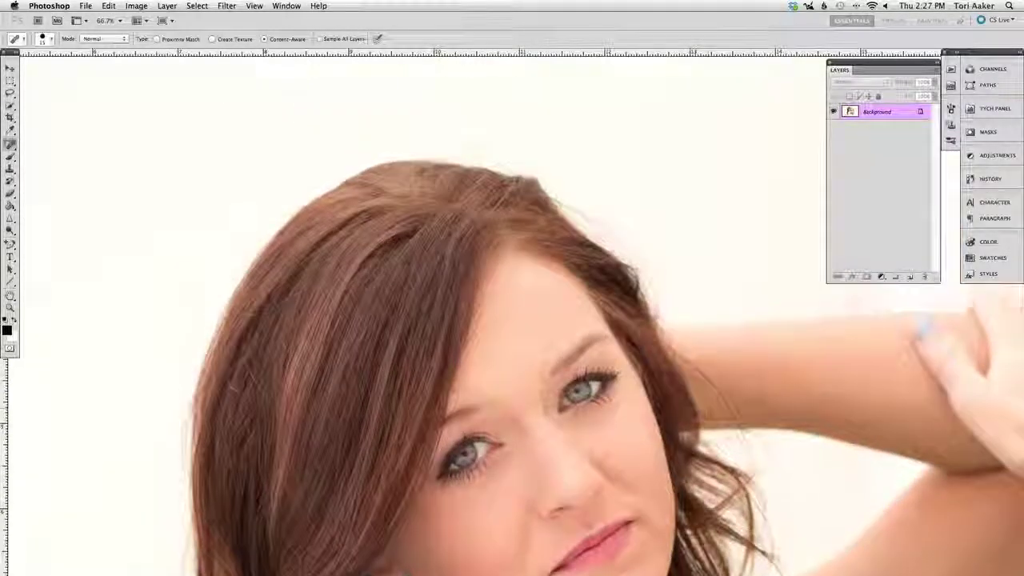
pyautogui.scroll(1, 686, 413)
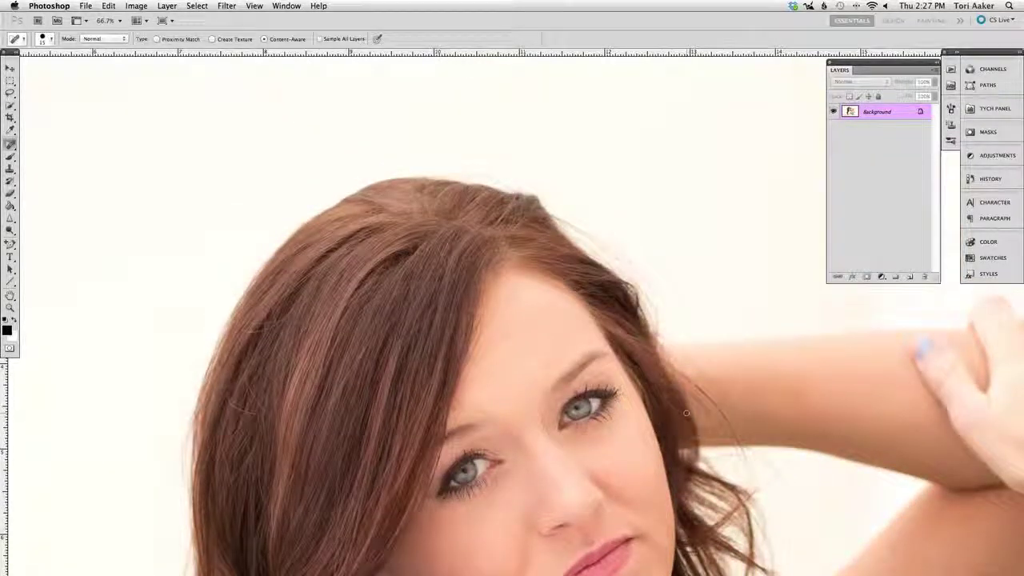
pyautogui.moveTo(494, 174); pyautogui.dragTo(420, 172)
pyautogui.press('super+minus')
pyautogui.press('super+minus')
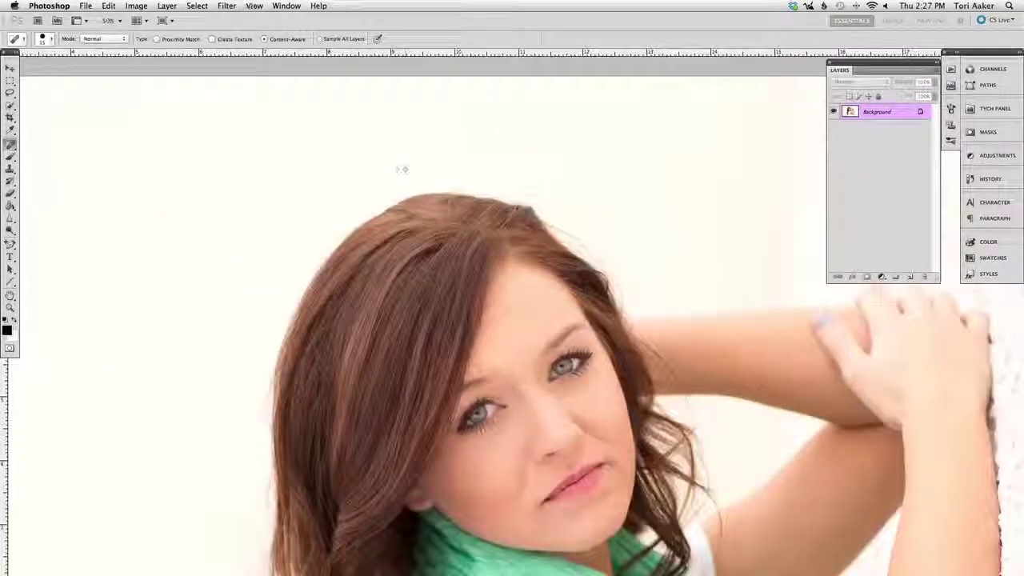
pyautogui.press('super+minus')
pyautogui.press('super+minus')
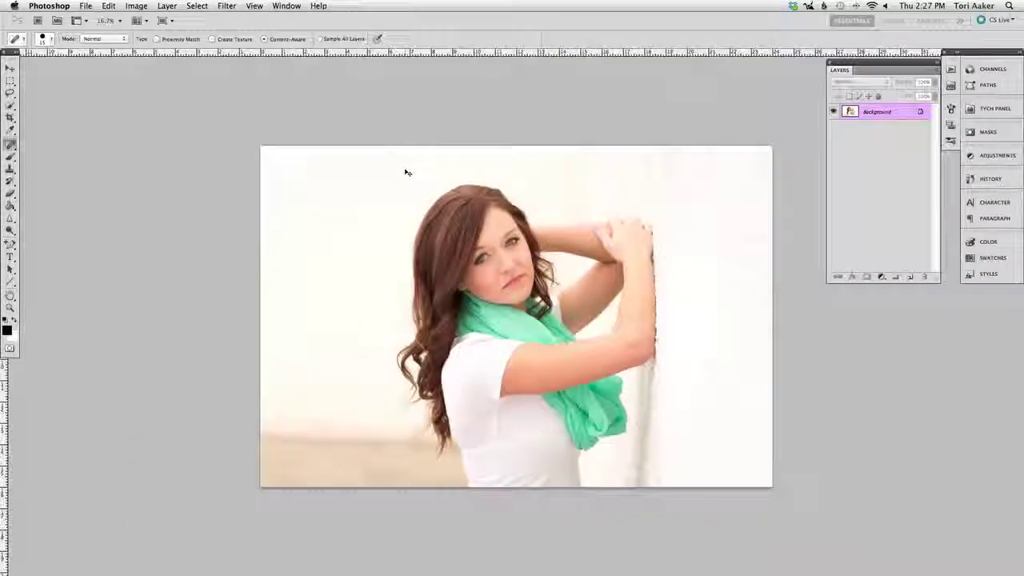